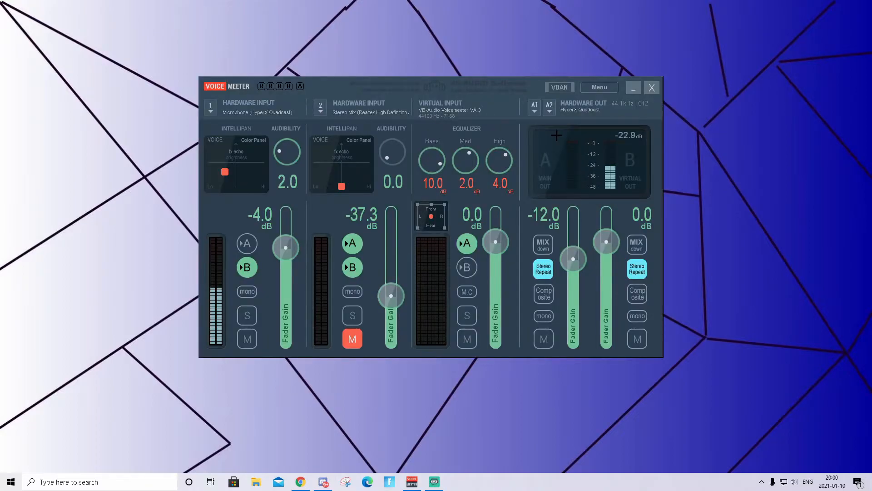
# Open the Voicemeeter download page in the browser, scroll to the download links, and return to Voicemeeter
pyautogui.moveTo(446, 84)
pyautogui.mouseDown()
pyautogui.moveTo(361, 13)
pyautogui.moveTo(399, 81)
pyautogui.moveTo(458, 108)
pyautogui.moveTo(453, 82)
pyautogui.mouseUp()
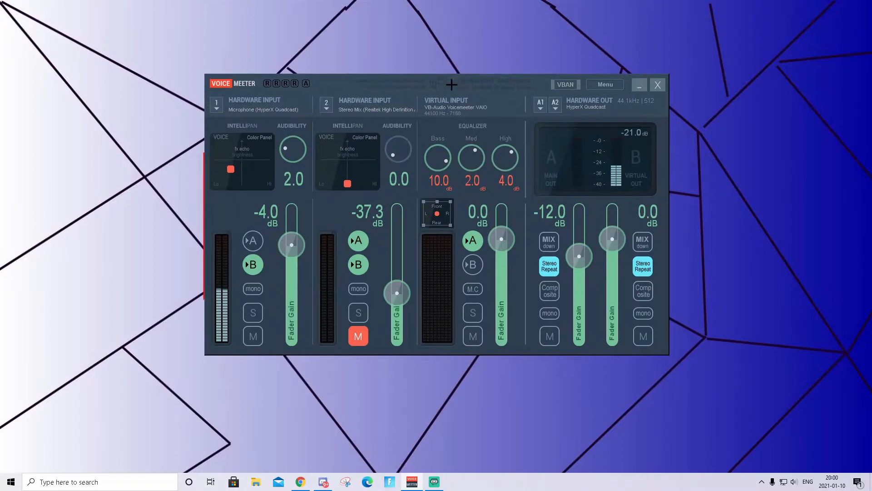
pyautogui.click(305, 484)
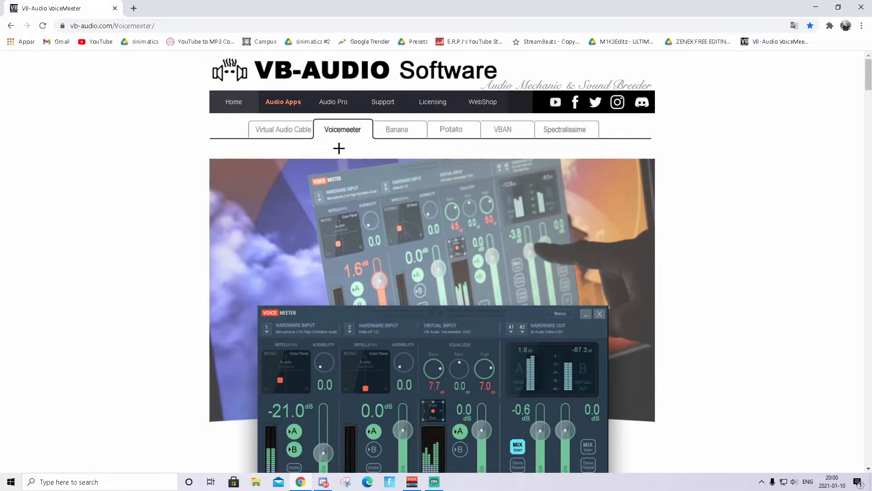
pyautogui.scroll(-6, 336, 150)
pyautogui.scroll(-1, 328, 178)
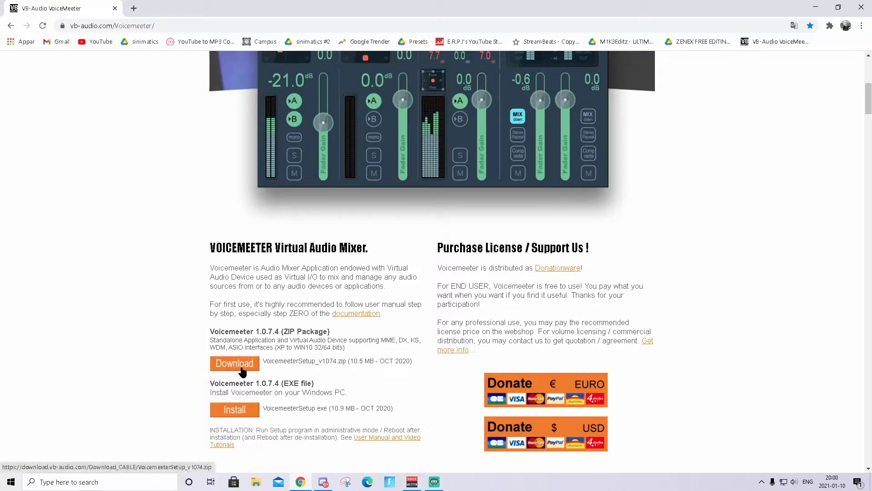
pyautogui.click(413, 483)
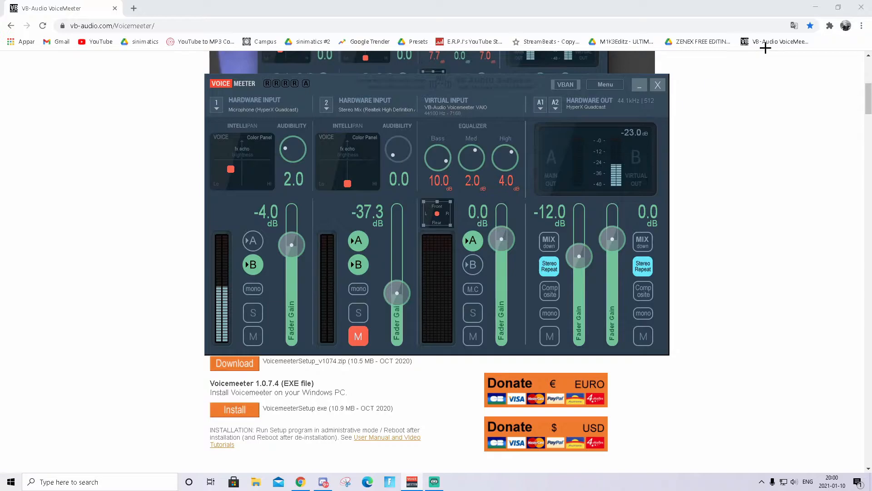
pyautogui.click(816, 7)
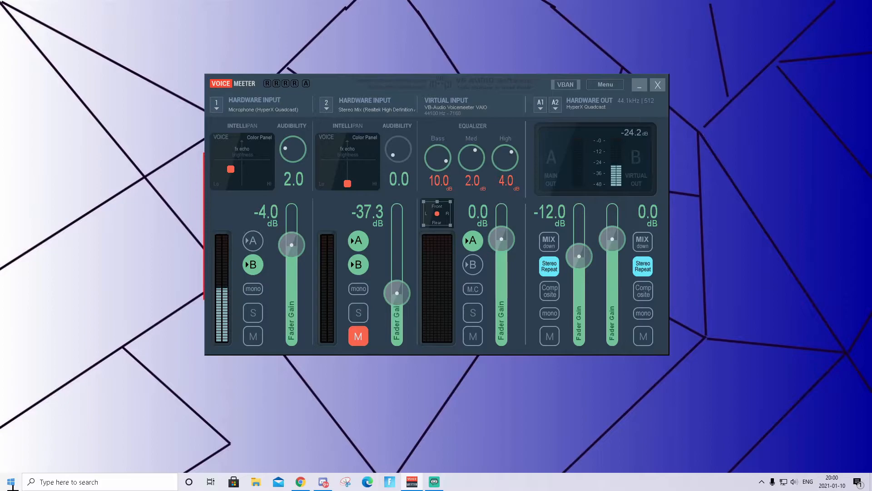
# Search the Start menu for Voicemeeter and open the context menu of its taskbar icon without choosing anything
pyautogui.click(112, 481)
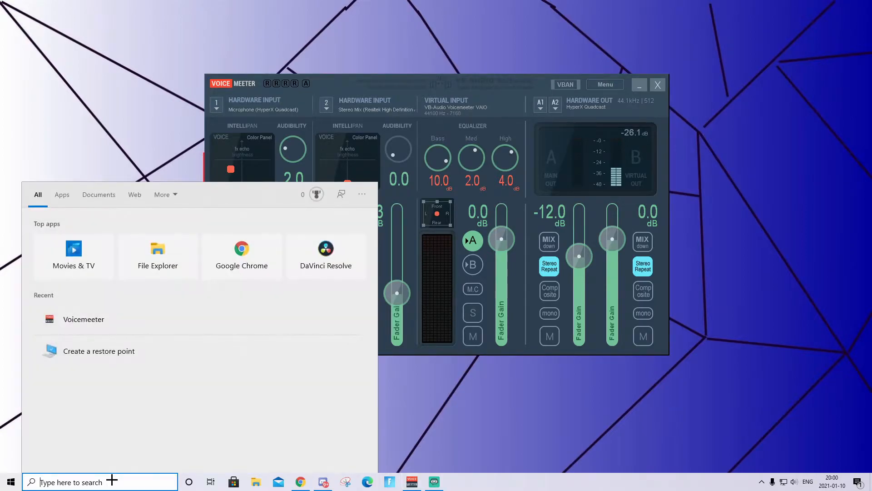
pyautogui.write('vo')
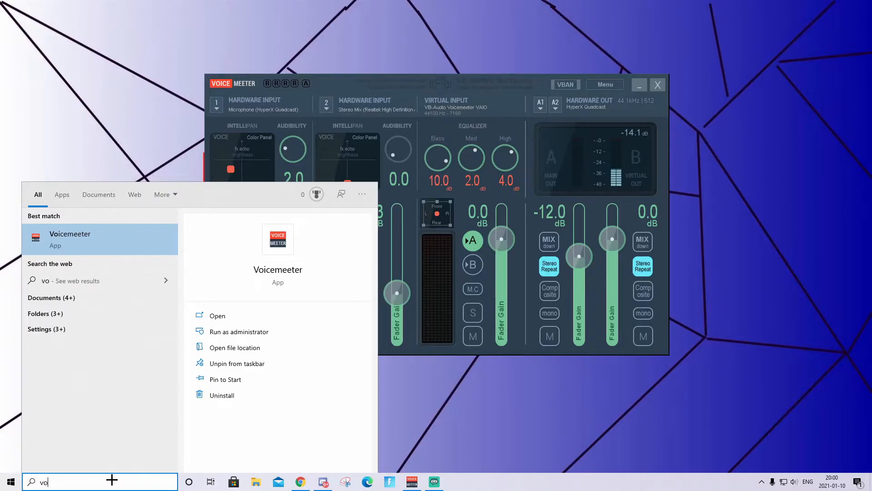
pyautogui.write('ic')
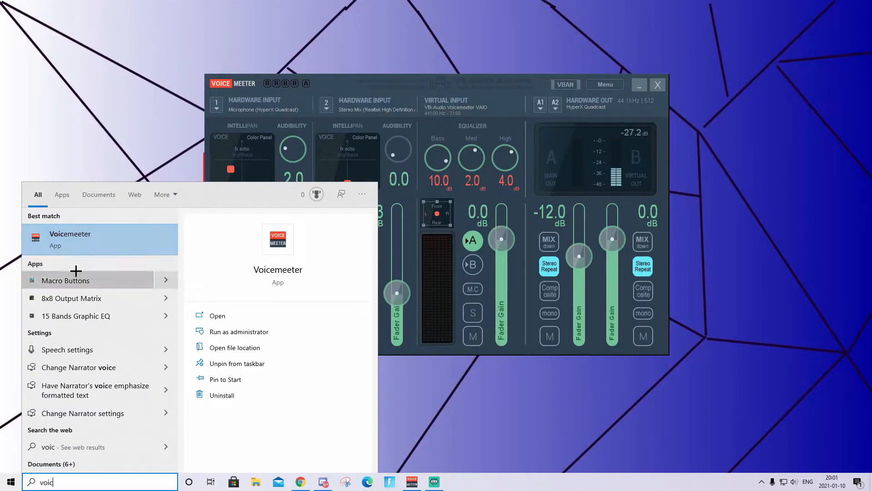
pyautogui.click(473, 440)
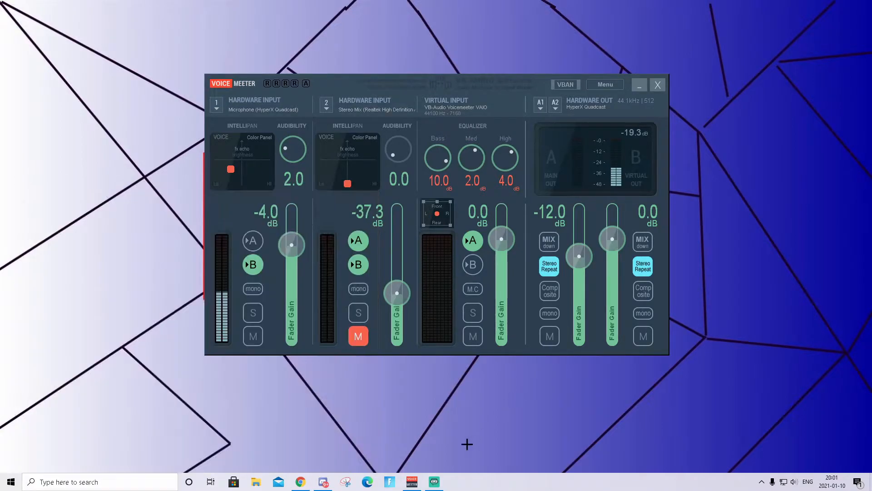
pyautogui.rightClick(412, 481)
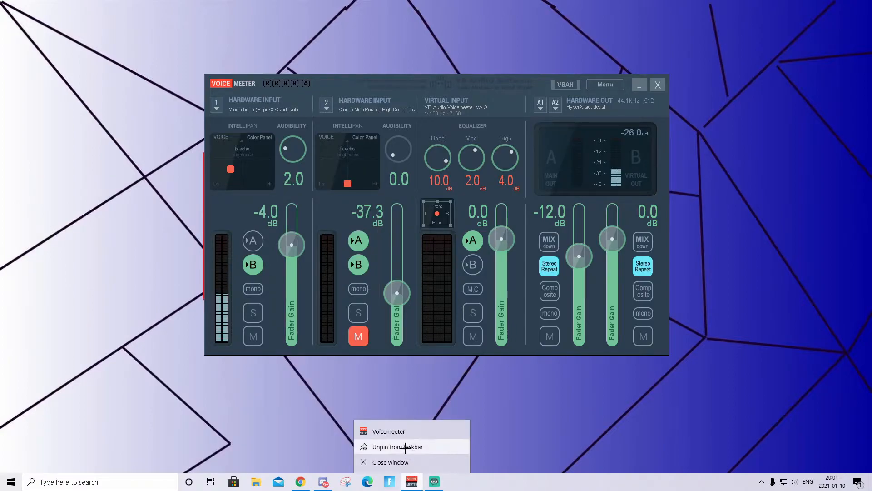
pyautogui.click(531, 394)
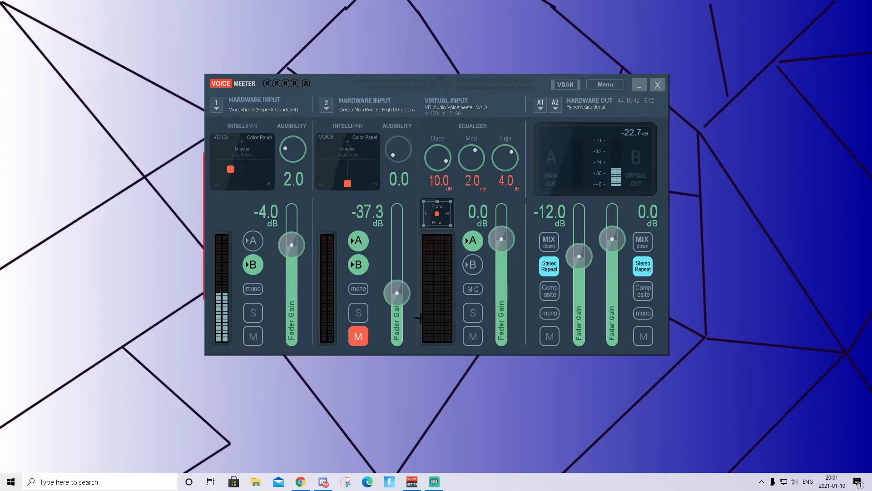
# Download ERPI_best_voice_meeter_settings.xml from the Discord announcement channel and close the browser
pyautogui.moveTo(323, 485)
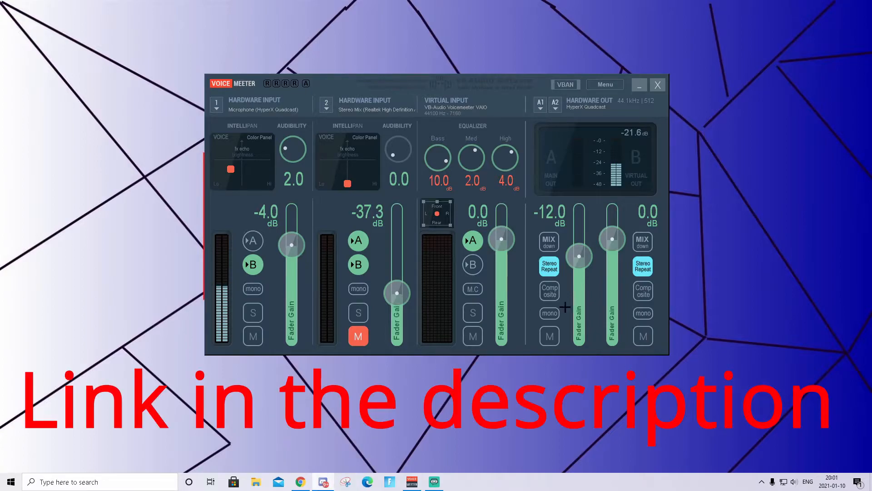
pyautogui.moveTo(871, 68); pyautogui.dragTo(361, 25)
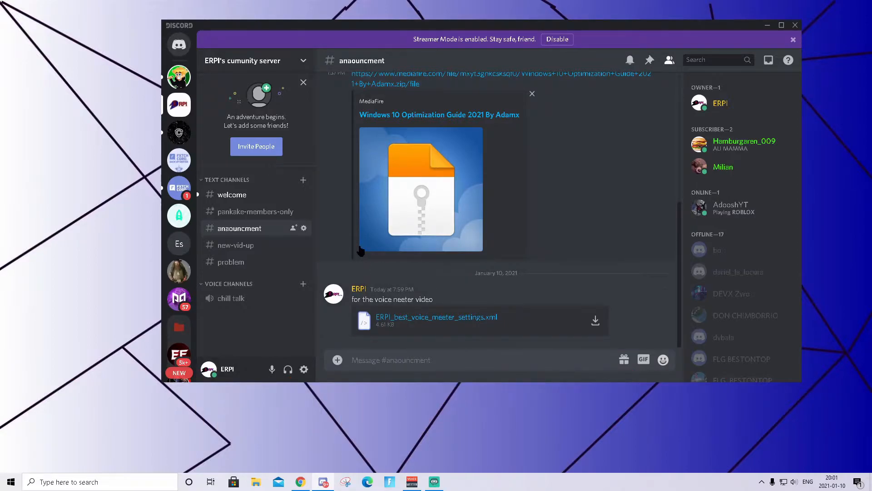
pyautogui.scroll(5, 434, 163)
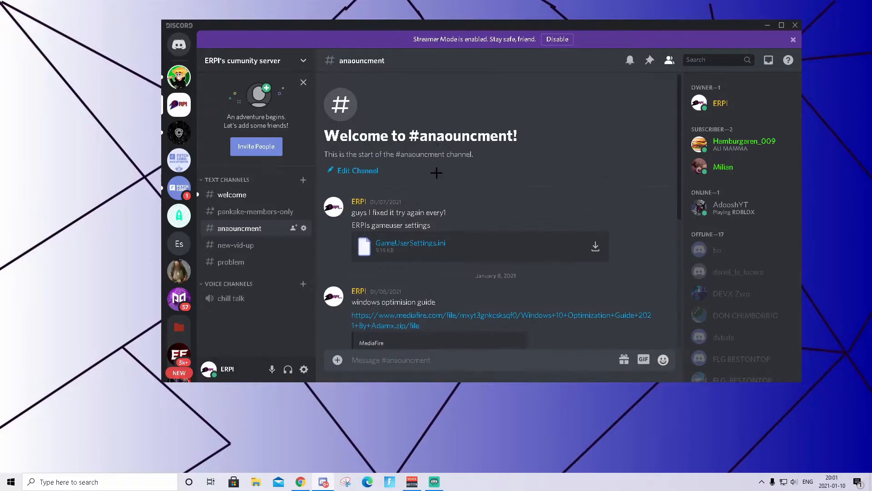
pyautogui.scroll(-5, 425, 318)
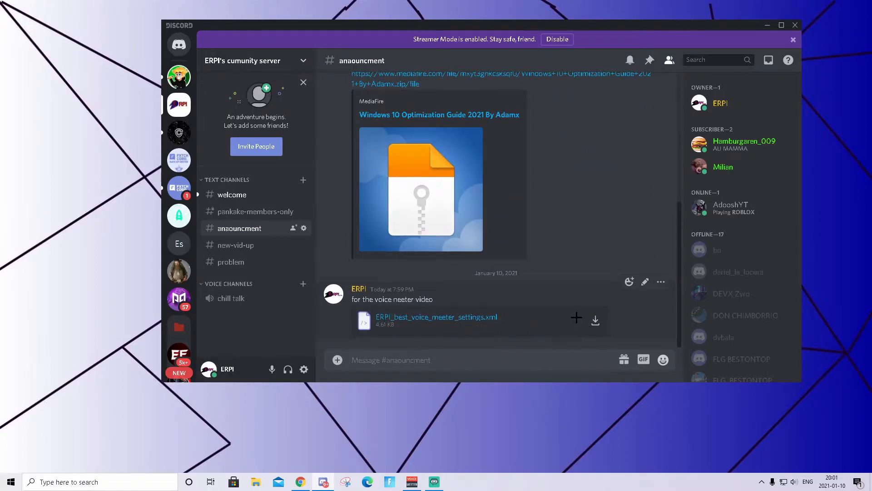
pyautogui.scroll(5, 505, 280)
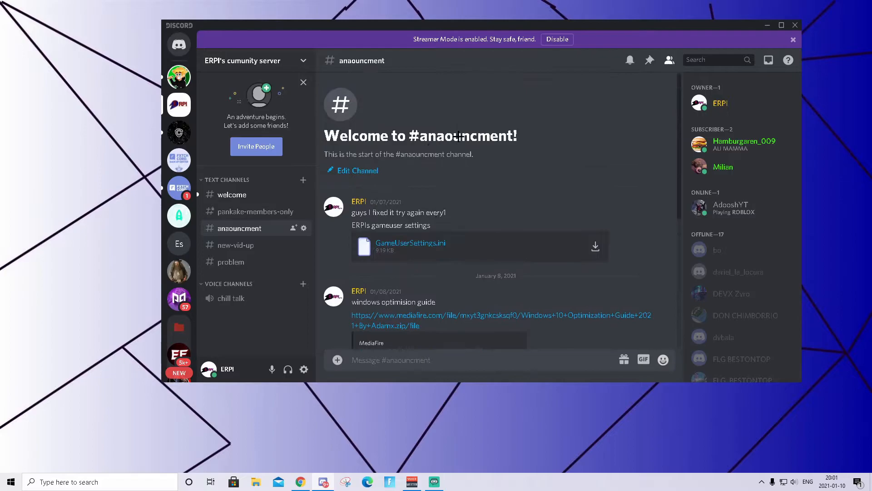
pyautogui.scroll(-2, 490, 210)
pyautogui.scroll(-3, 489, 209)
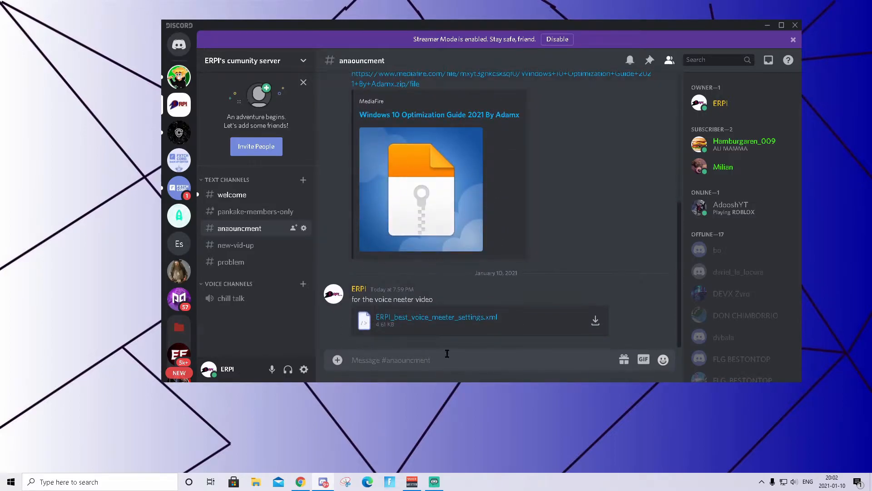
pyautogui.click(440, 319)
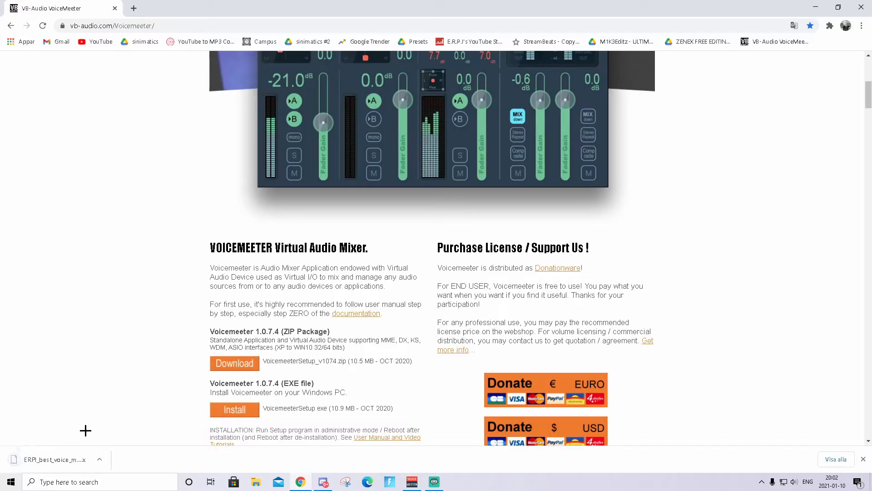
pyautogui.click(857, 13)
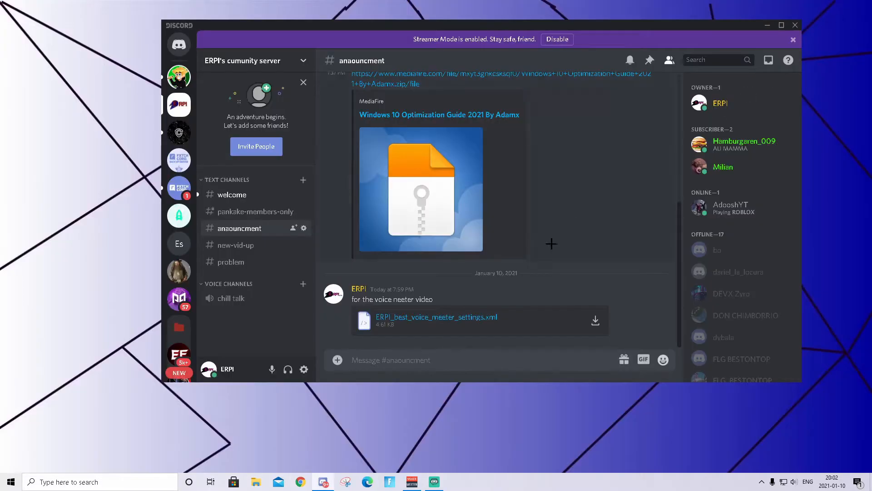
# Check the Downloads folder in File Explorer for the settings file, then close File Explorer
pyautogui.click(254, 481)
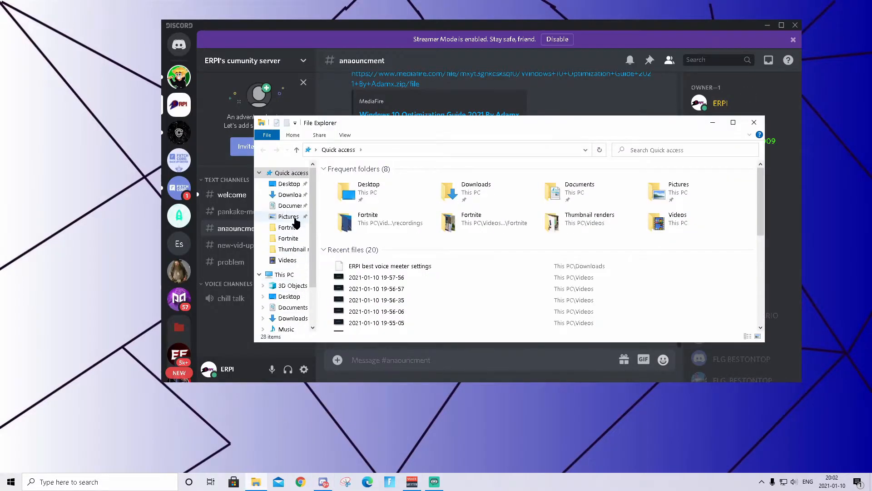
pyautogui.click(289, 194)
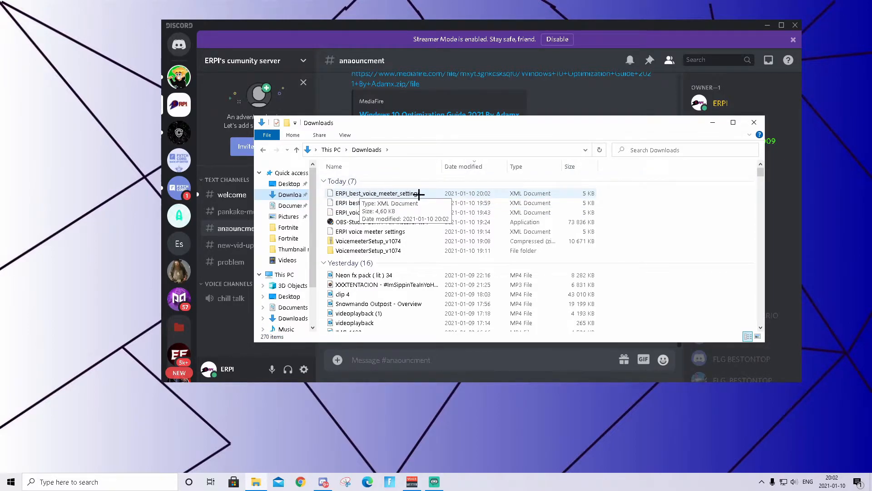
pyautogui.click(768, 25)
pyautogui.moveTo(641, 125); pyautogui.dragTo(538, 186)
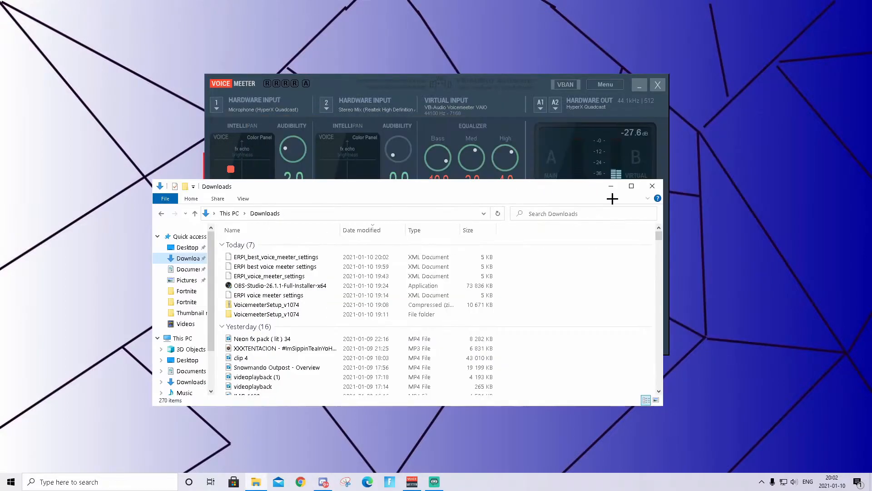
pyautogui.click(652, 184)
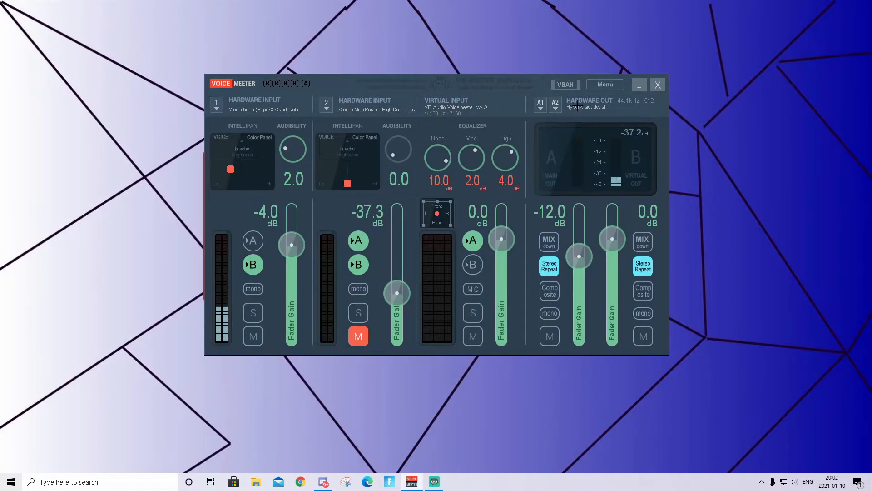
# Load the Voicemeeter settings from ERPI_best_voice_meeter_settings in the Downloads folder
pyautogui.click(606, 84)
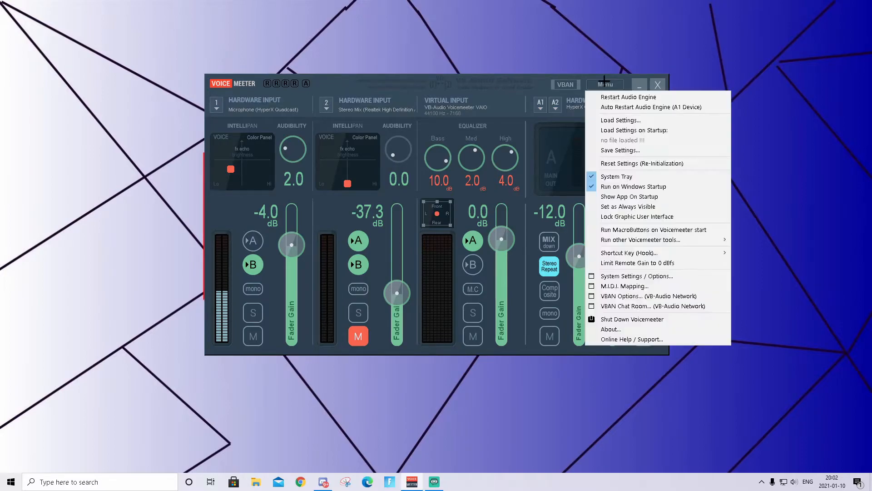
pyautogui.click(655, 120)
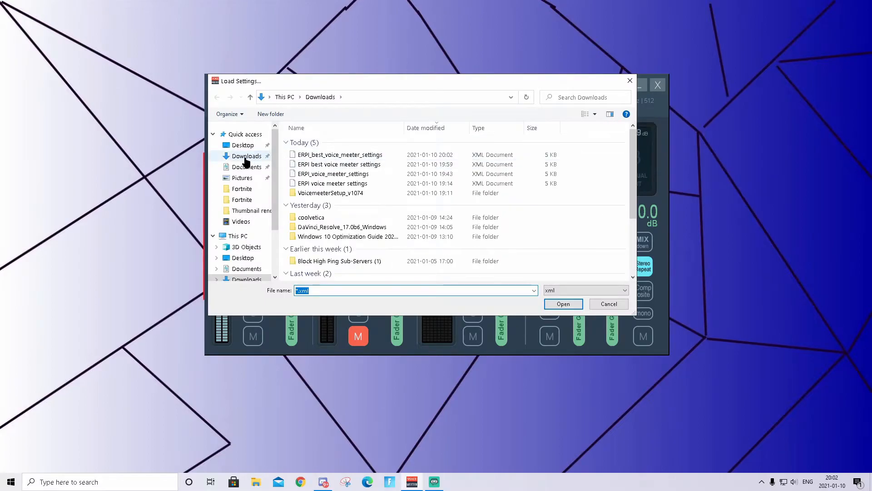
pyautogui.click(260, 159)
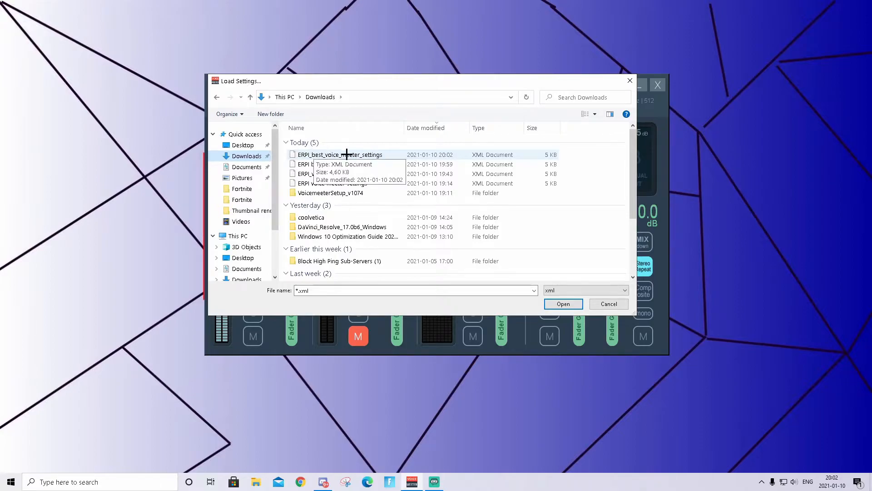
pyautogui.click(388, 155)
pyautogui.doubleClick(388, 155)
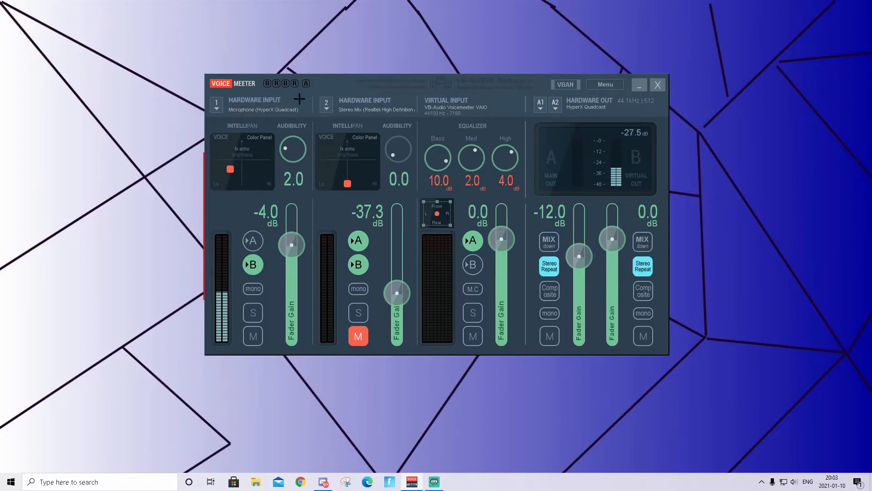
# Set Hardware Input 1 to WDM: Microphone (HyperX Quadcast) and review the device list for Hardware Input 2
pyautogui.click(268, 109)
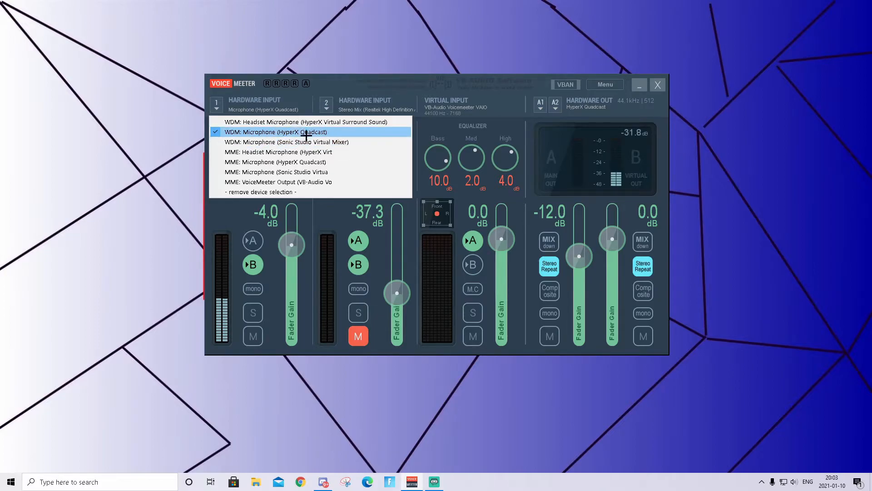
pyautogui.click(326, 132)
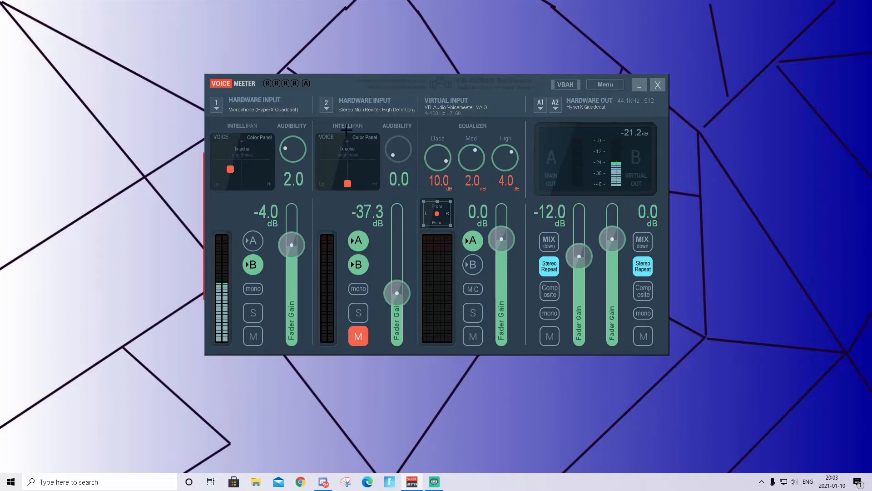
pyautogui.click(362, 110)
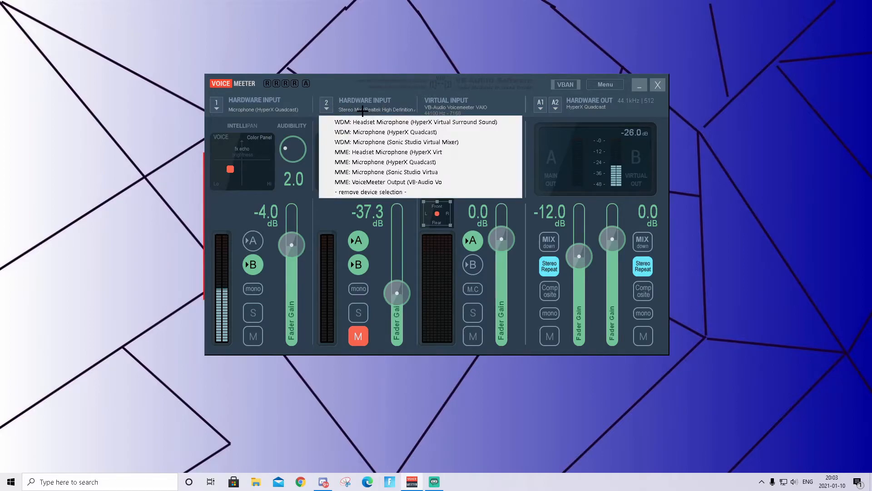
pyautogui.click(287, 124)
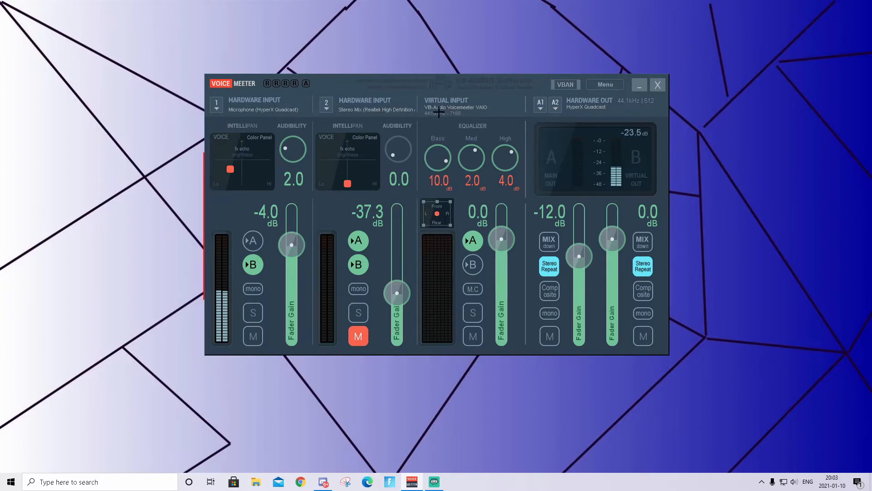
# Set the A1 hardware output to KS: HyperX Quadcast and review the main menu options
pyautogui.click(586, 106)
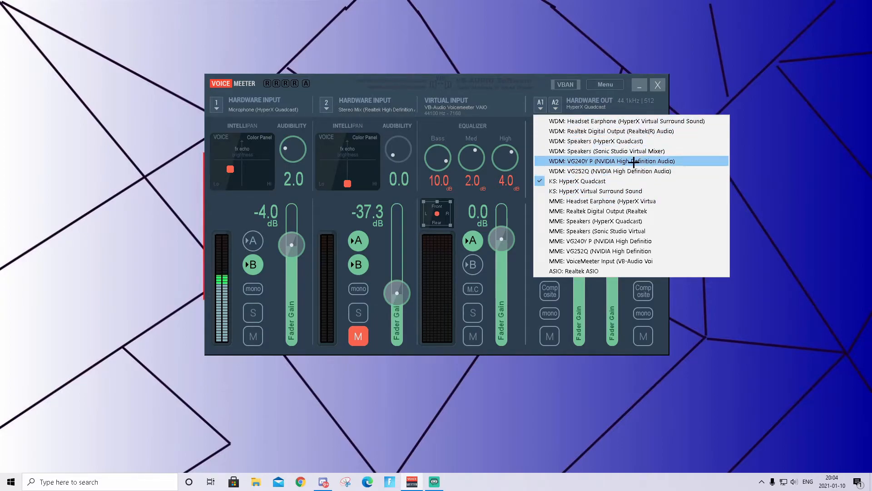
pyautogui.click(607, 180)
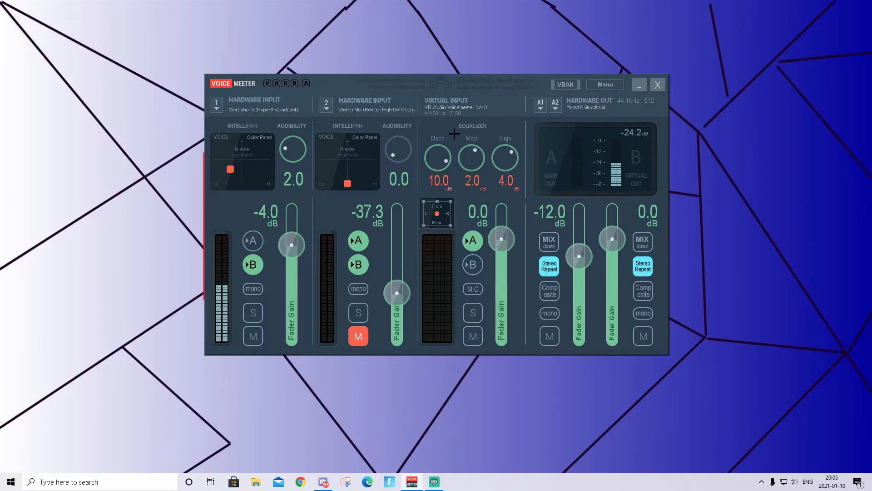
pyautogui.click(607, 84)
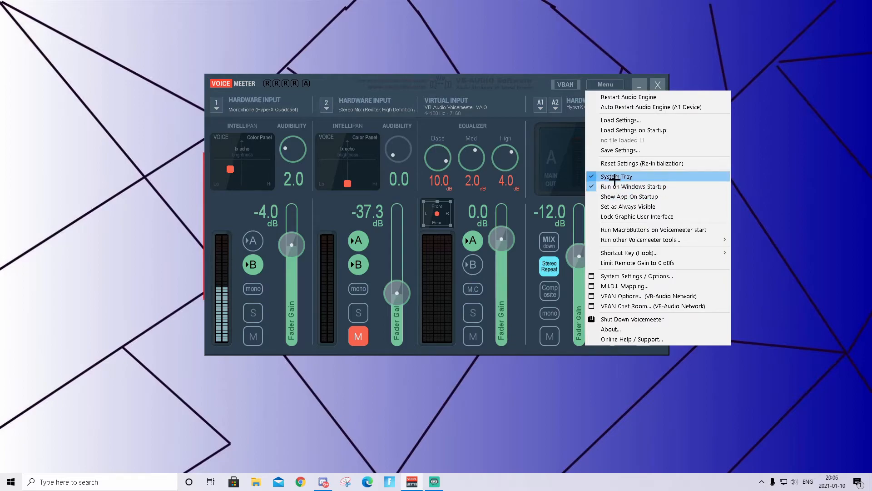
pyautogui.click(236, 211)
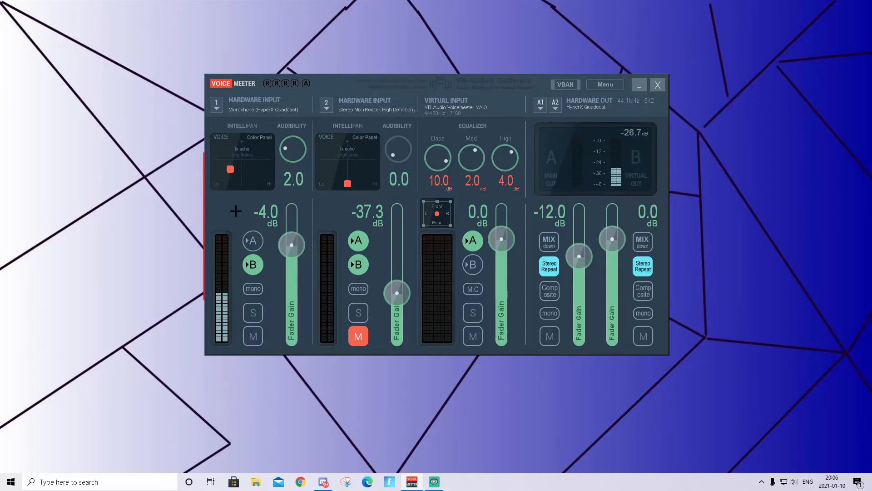
pyautogui.click(607, 85)
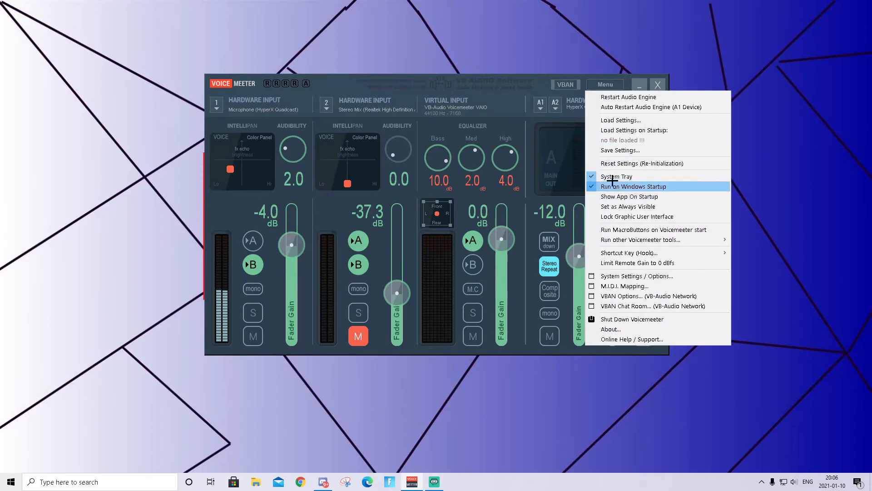
pyautogui.click(493, 117)
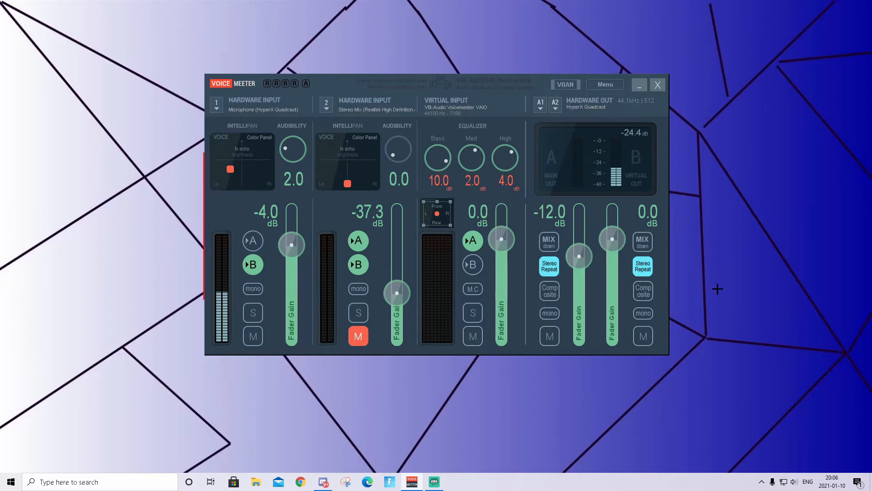
pyautogui.click(763, 483)
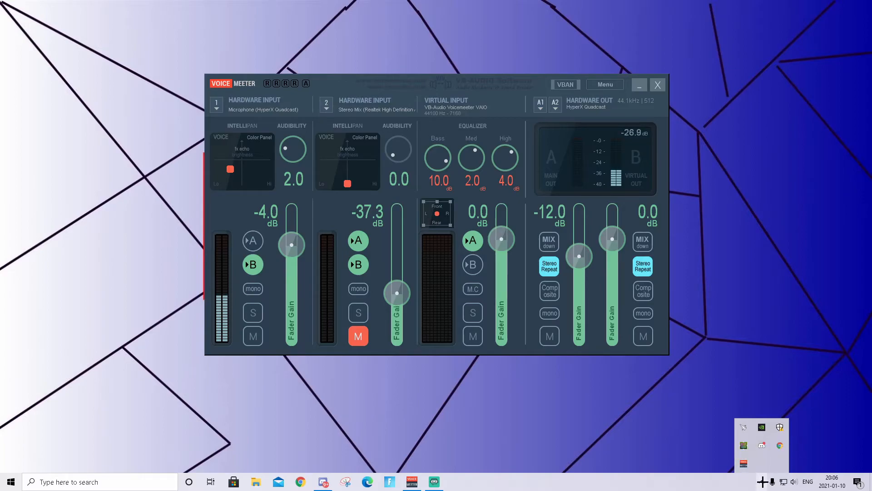
pyautogui.click(762, 482)
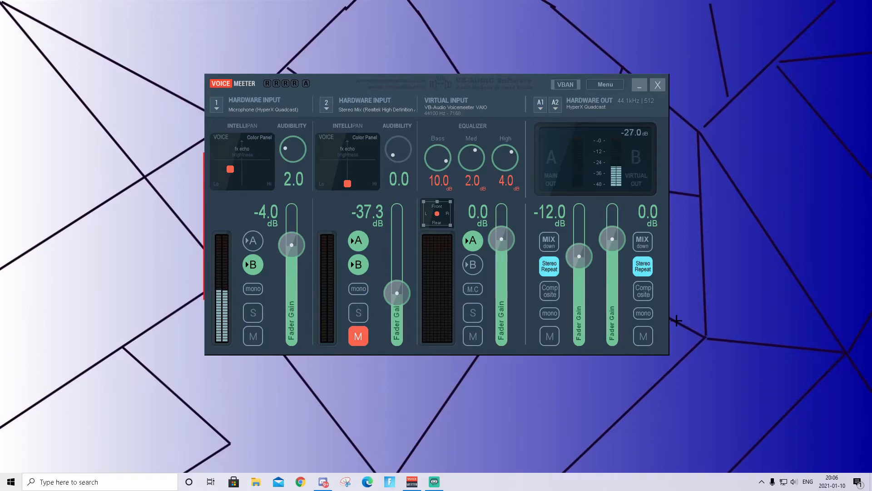
# Switch to Streamlabs OBS, maximize it, and add a new Audio Input Capture source named test
pyautogui.moveTo(871, 86); pyautogui.dragTo(566, 19)
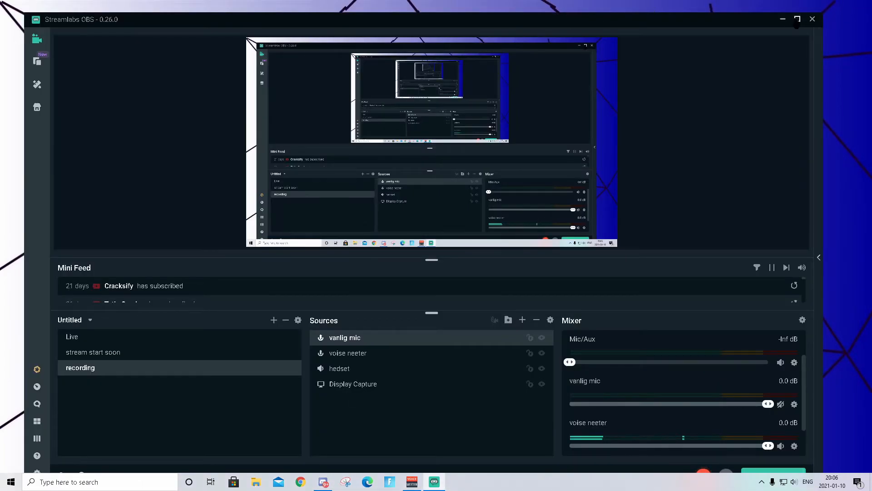
pyautogui.click(797, 22)
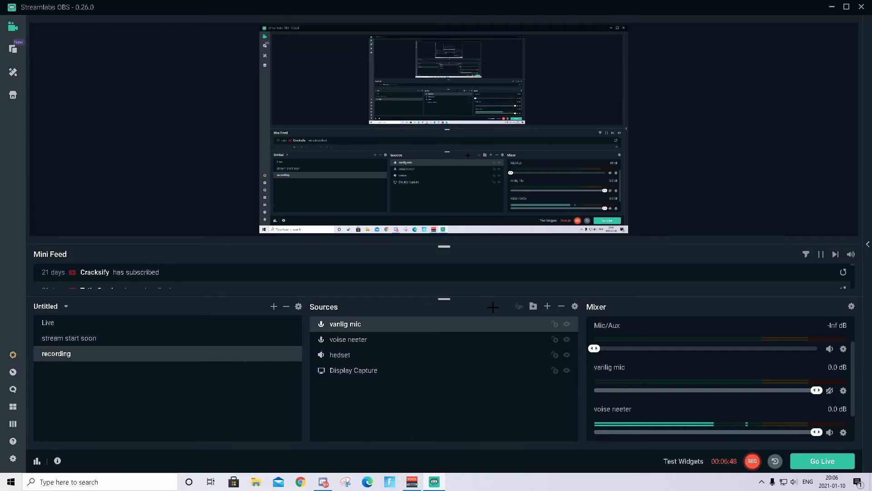
pyautogui.click(547, 308)
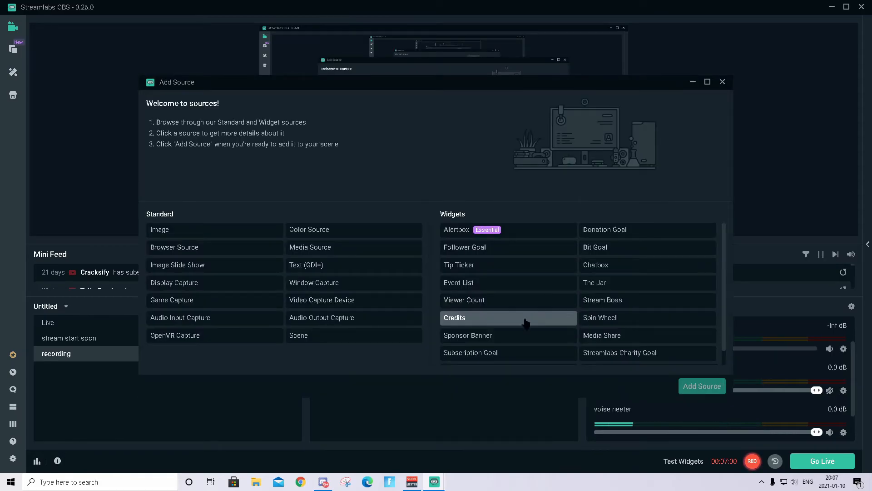
pyautogui.doubleClick(227, 321)
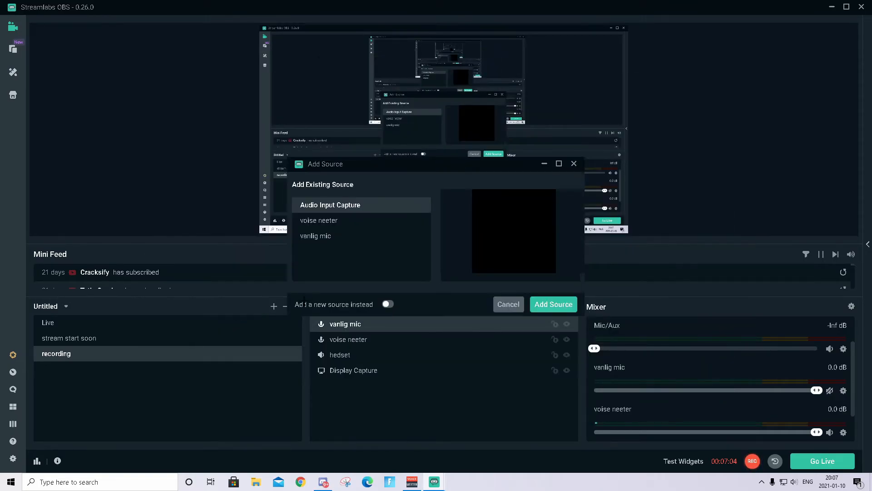
pyautogui.click(387, 304)
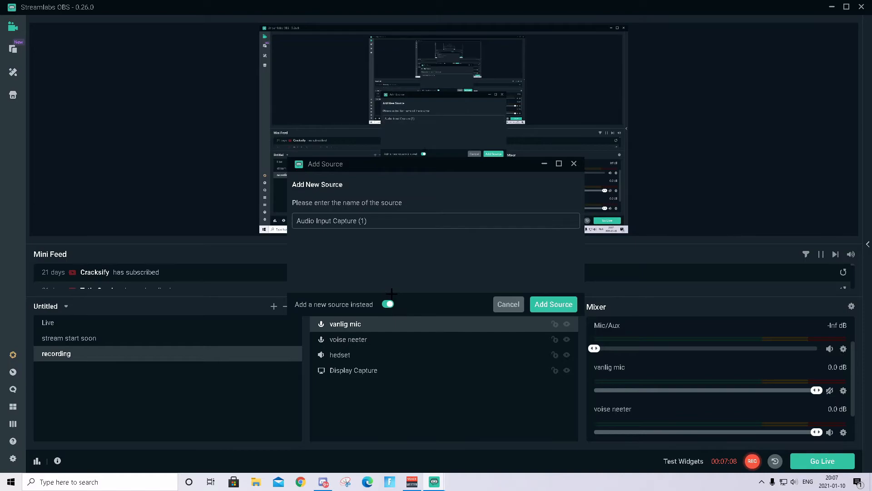
pyautogui.tripleClick(377, 220)
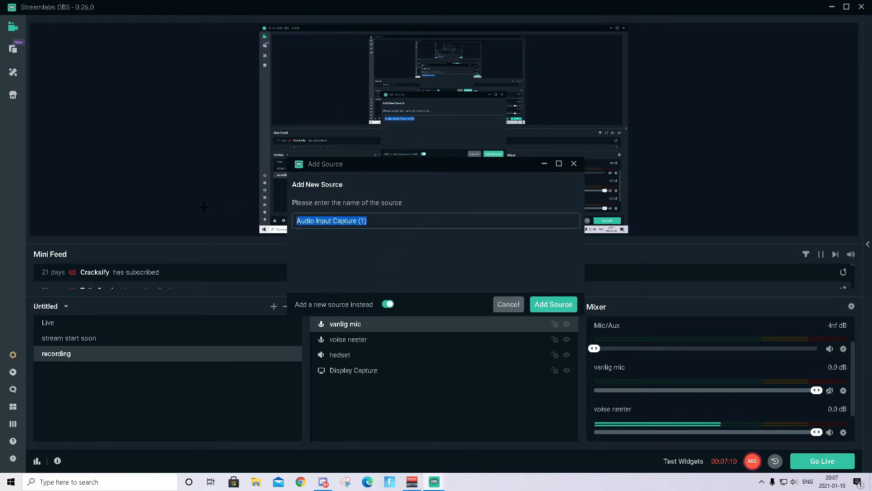
pyautogui.press('BackSpace')
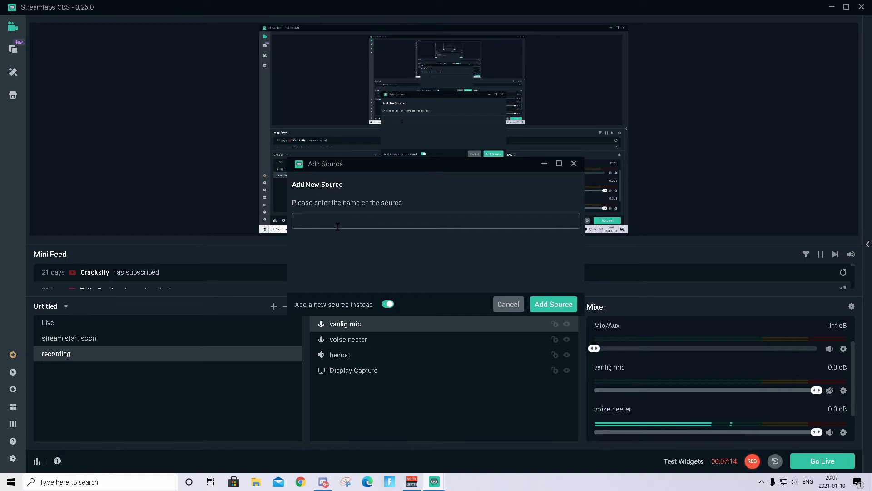
pyautogui.write('test')
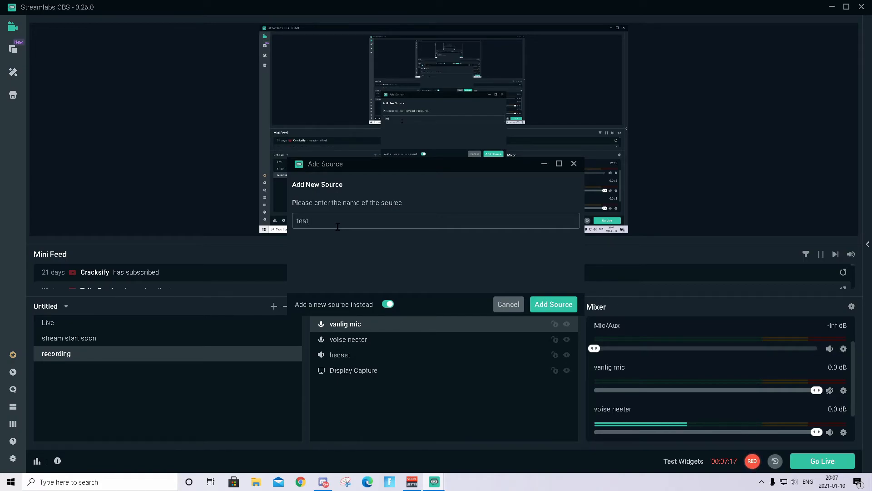
pyautogui.click(555, 305)
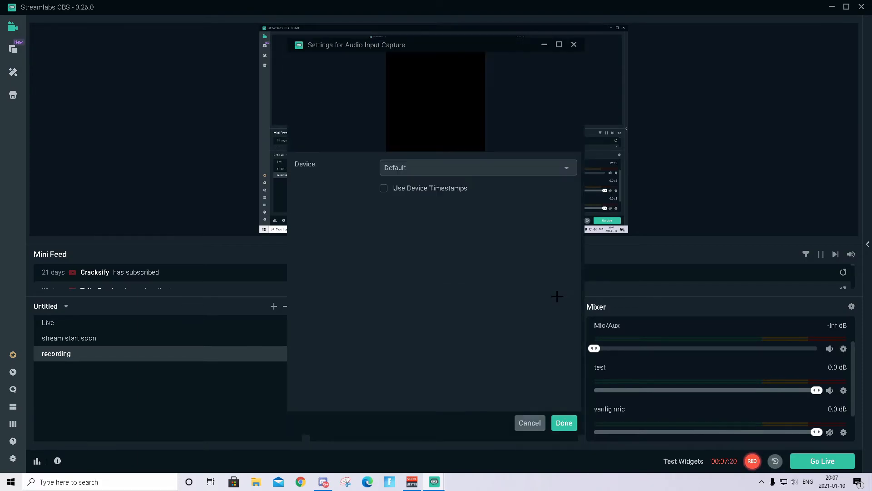
# Set the test source's device to VoiceMeeter Output (VB-Audio VoiceMeeter VAIO) and confirm the settings
pyautogui.click(419, 167)
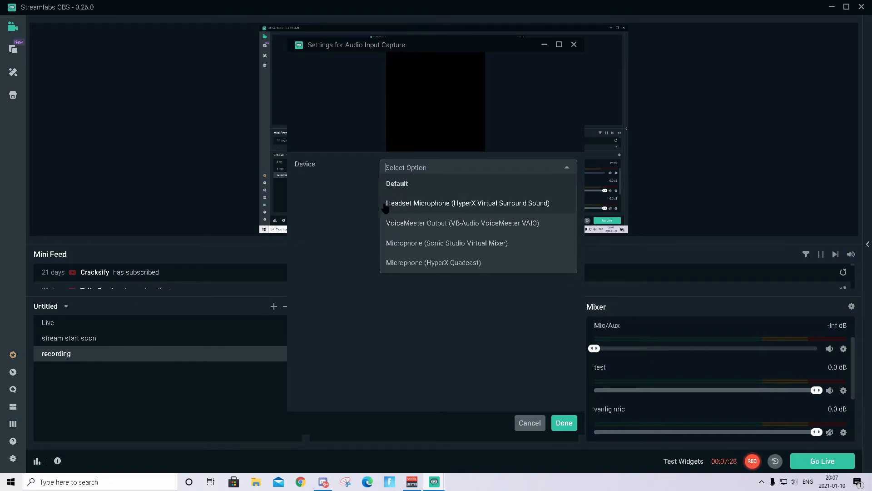
pyautogui.click(427, 227)
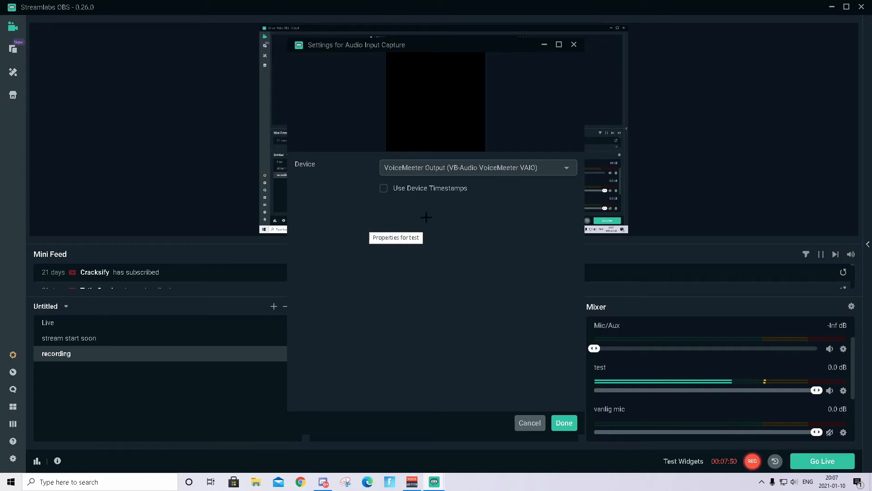
pyautogui.click(568, 426)
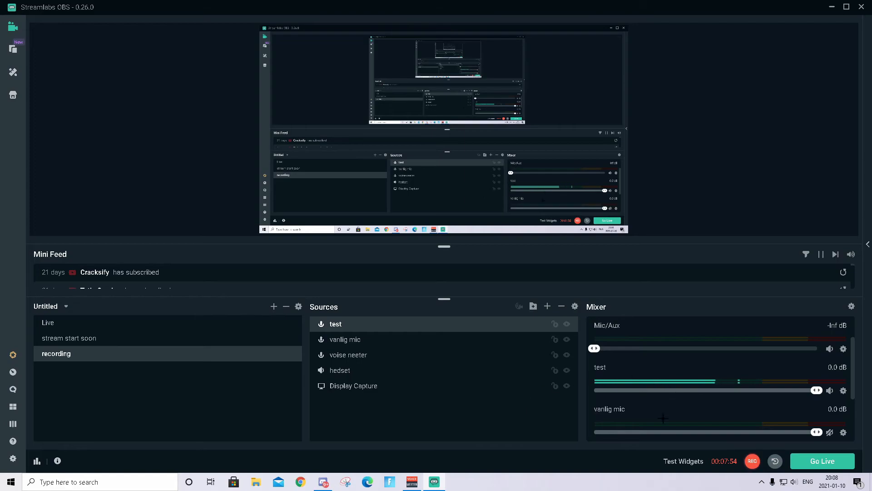
# Mute the test source in the mixer
pyautogui.scroll(-2, 646, 411)
pyautogui.scroll(4, 618, 411)
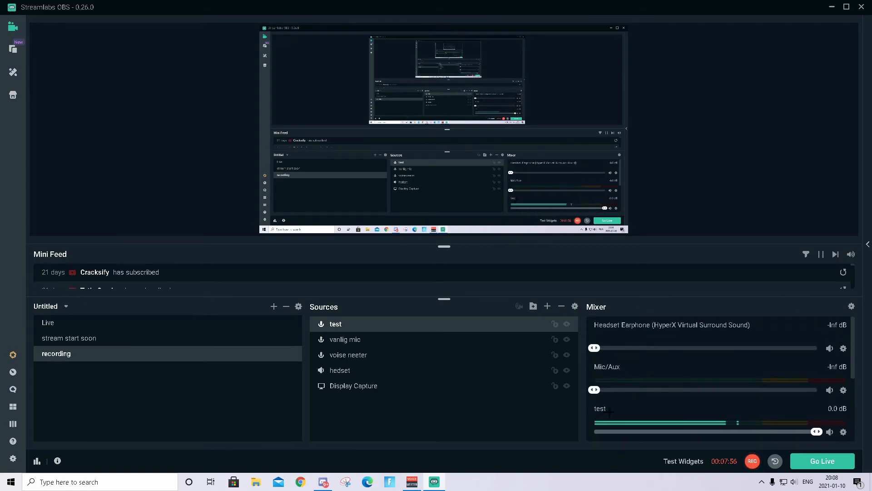
pyautogui.click(830, 431)
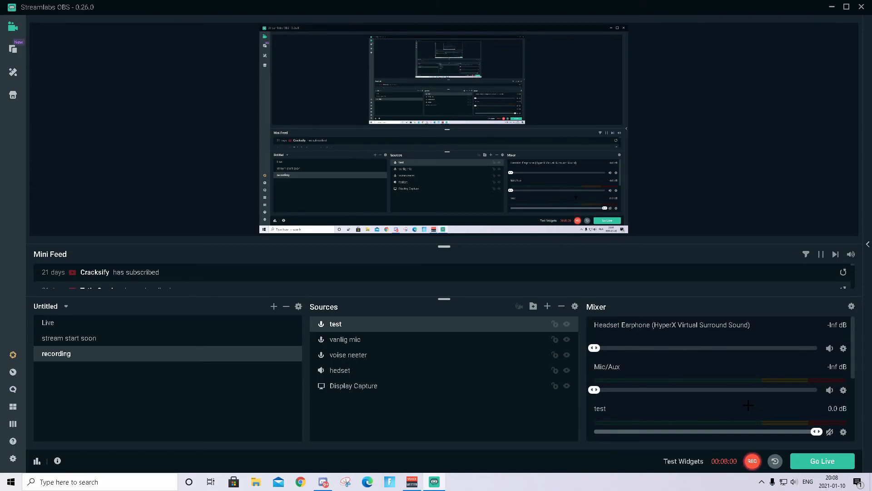
pyautogui.scroll(-2, 629, 413)
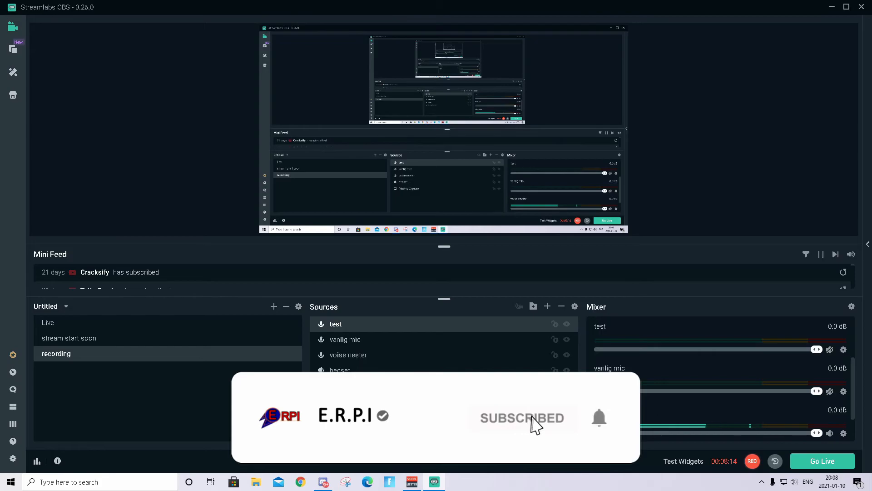
# Switch to Discord, view the problem channel on ERPI's cumunity server, then minimize Discord
pyautogui.click(323, 481)
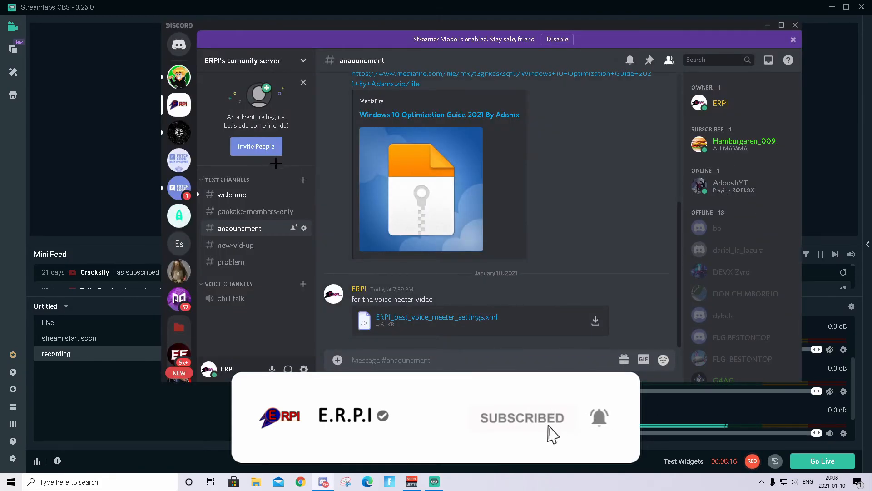
pyautogui.click(231, 262)
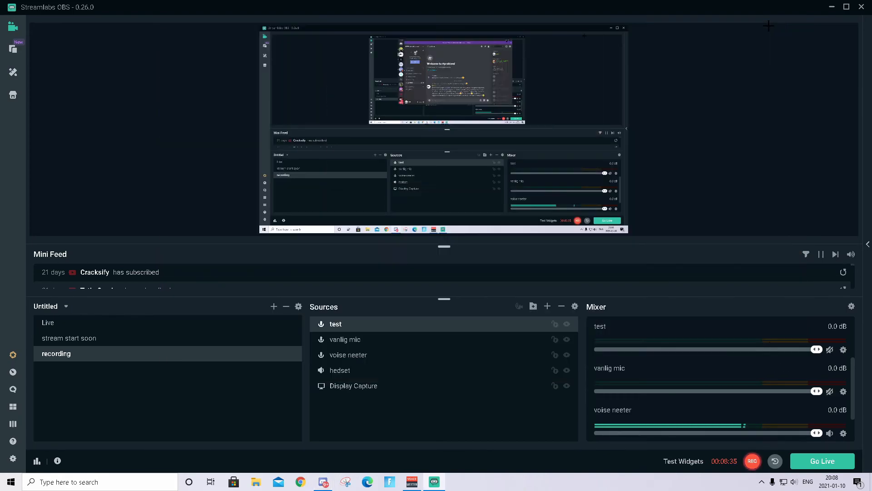
pyautogui.click(768, 25)
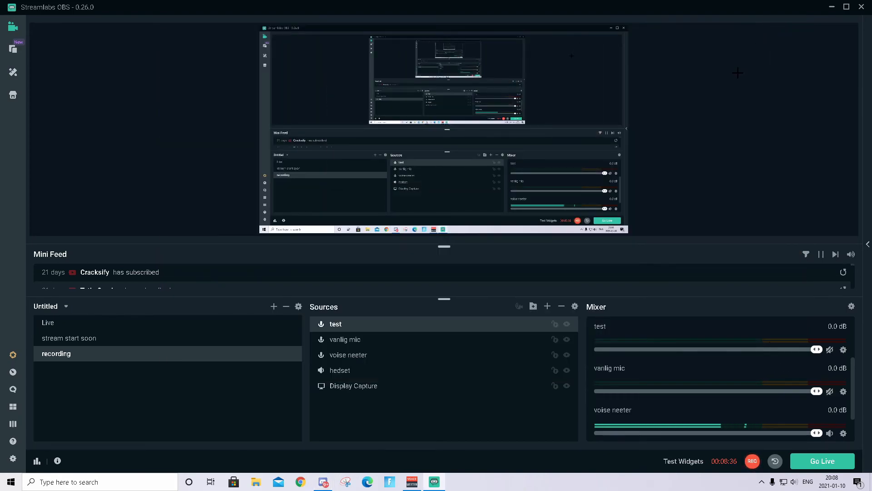